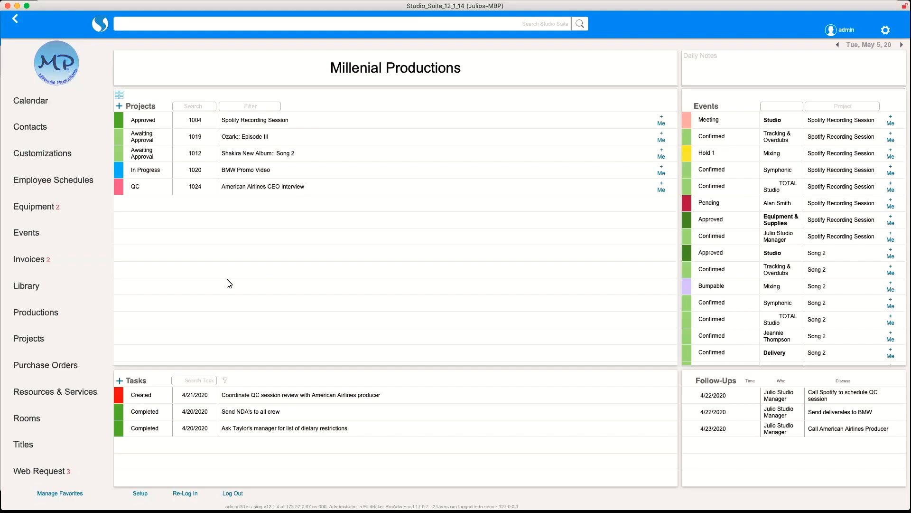
Create a budget project named "New Project" and assign the Los Angeles contact of Millenial Productions as its client.
{"action": "left_click", "coordinate": [48, 341]}
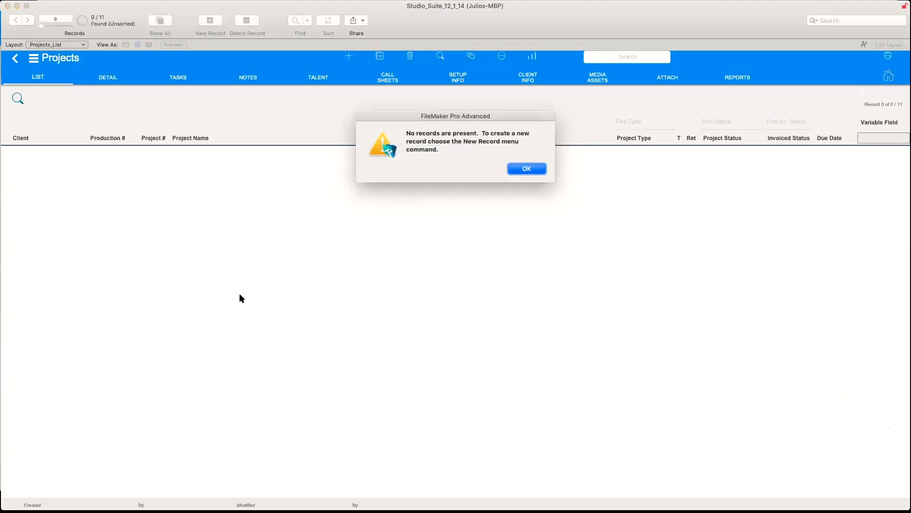
{"action": "left_click", "coordinate": [520, 169]}
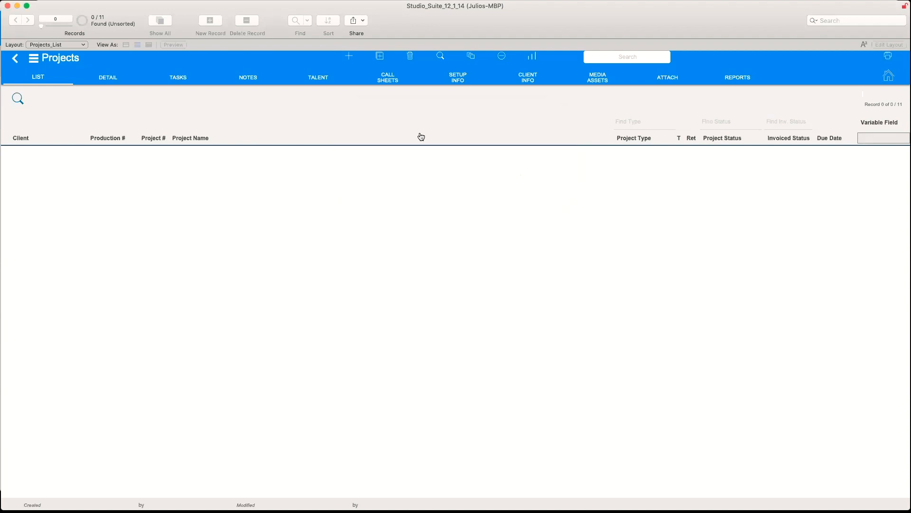
{"action": "left_click", "coordinate": [349, 59]}
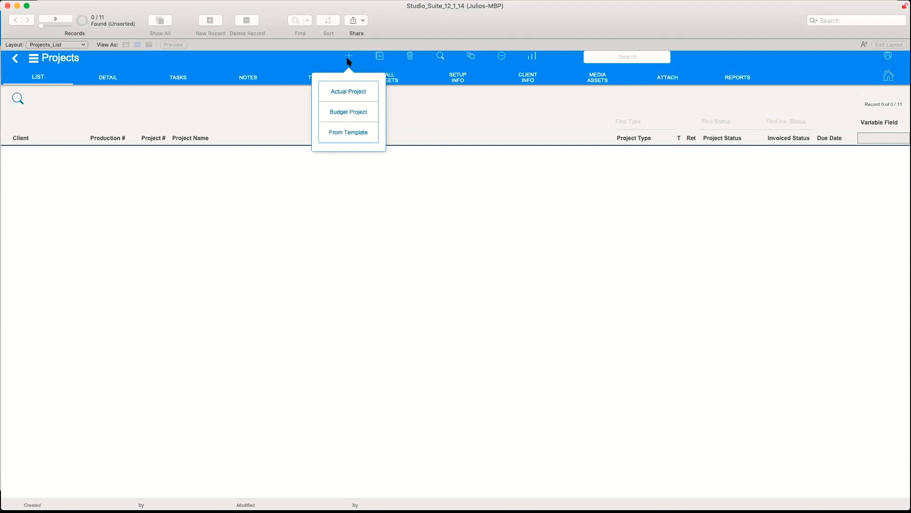
{"action": "left_click", "coordinate": [362, 119]}
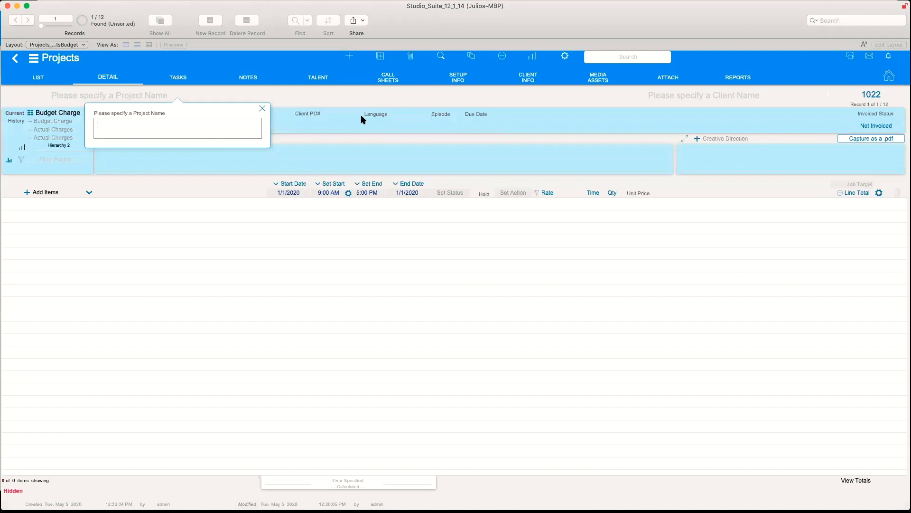
{"action": "type", "text": "New Project"}
{"action": "left_click", "coordinate": [745, 94]}
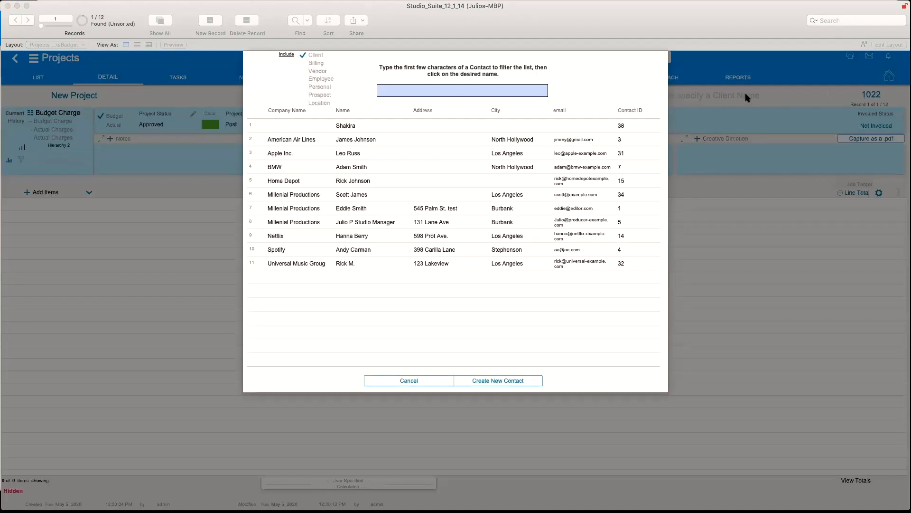
{"action": "left_click", "coordinate": [307, 195]}
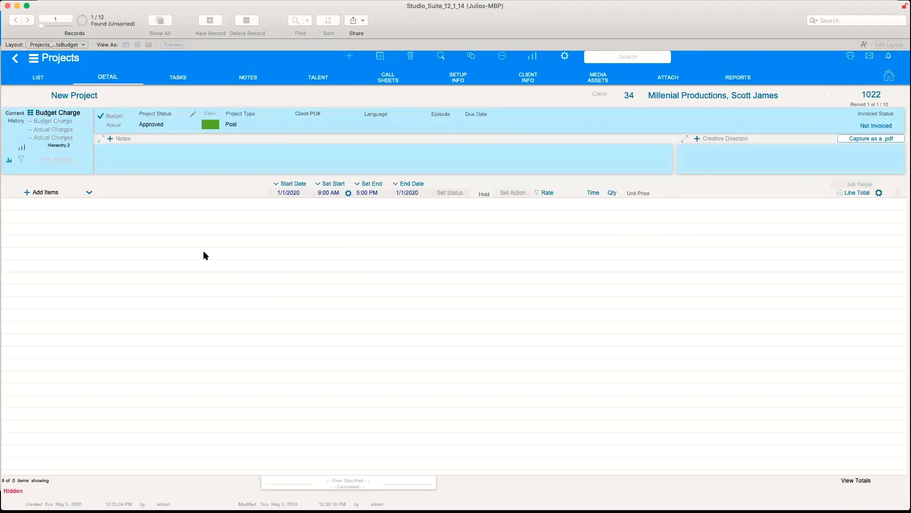
Start adding items to the project and find the studio manager by name, selecting the entry in the Management category.
{"action": "left_click", "coordinate": [27, 195]}
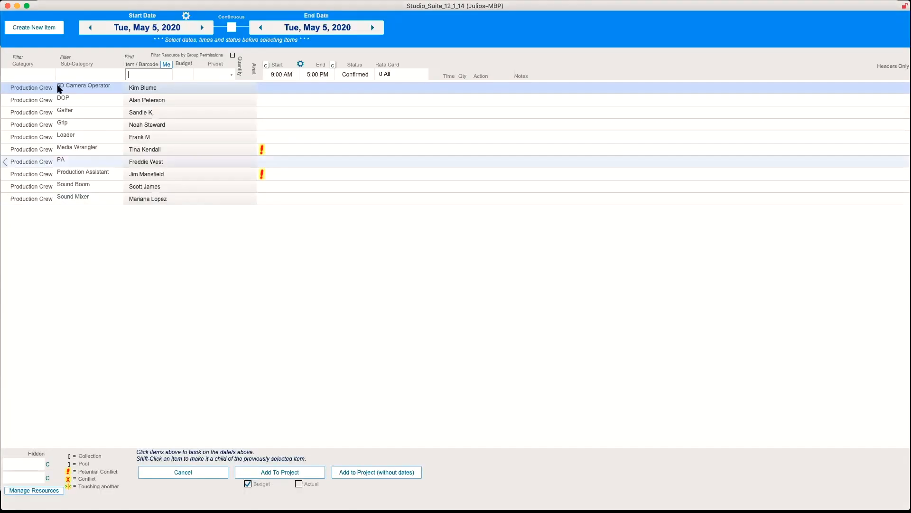
{"action": "left_click", "coordinate": [49, 74]}
{"action": "left_click", "coordinate": [135, 73]}
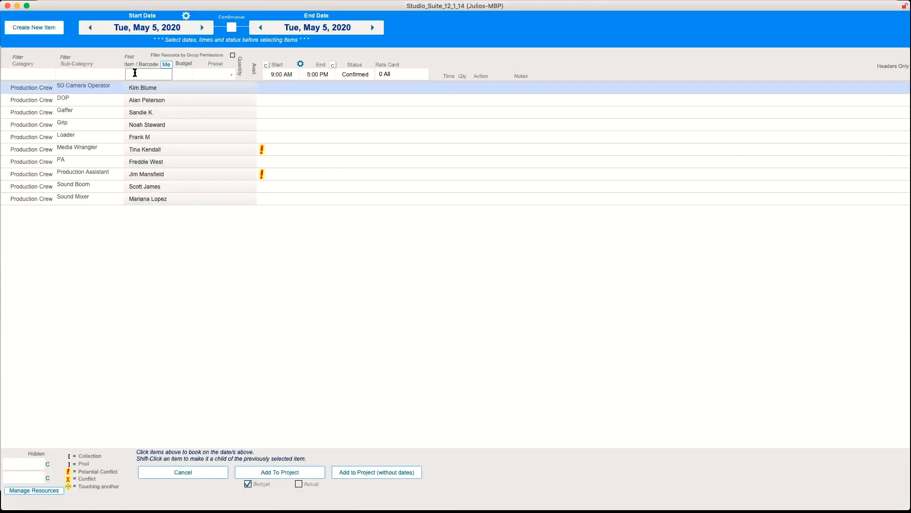
{"action": "type", "text": "julio"}
{"action": "left_click", "coordinate": [212, 90]}
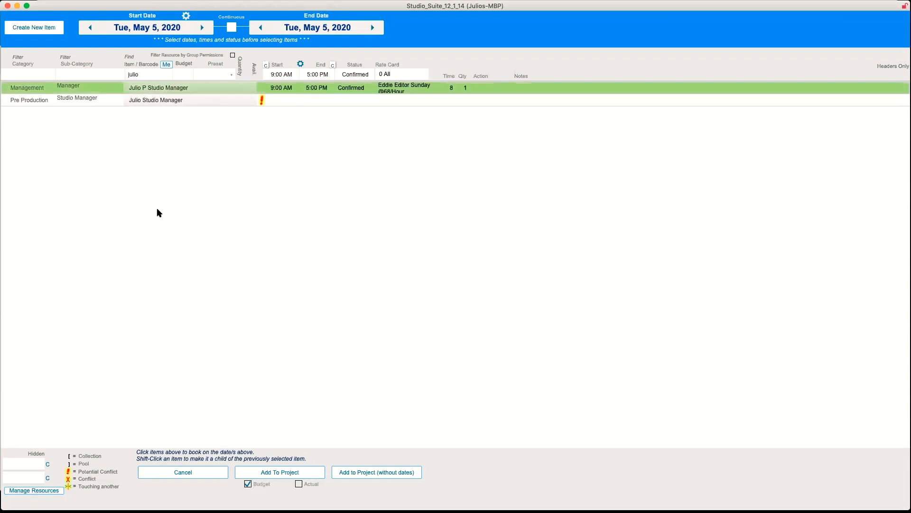
Filter the resources to Rooms and select Studio C and the Conference Room for booking.
{"action": "left_click", "coordinate": [37, 74]}
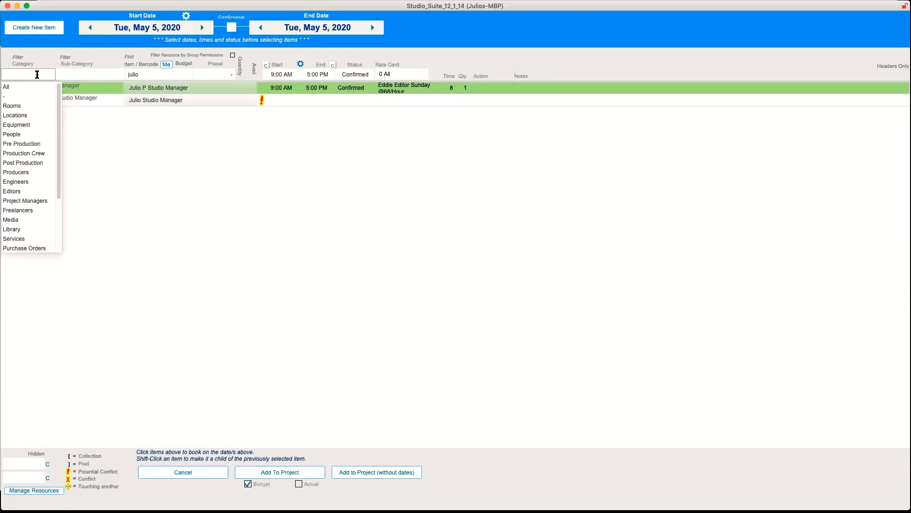
{"action": "left_click", "coordinate": [20, 106]}
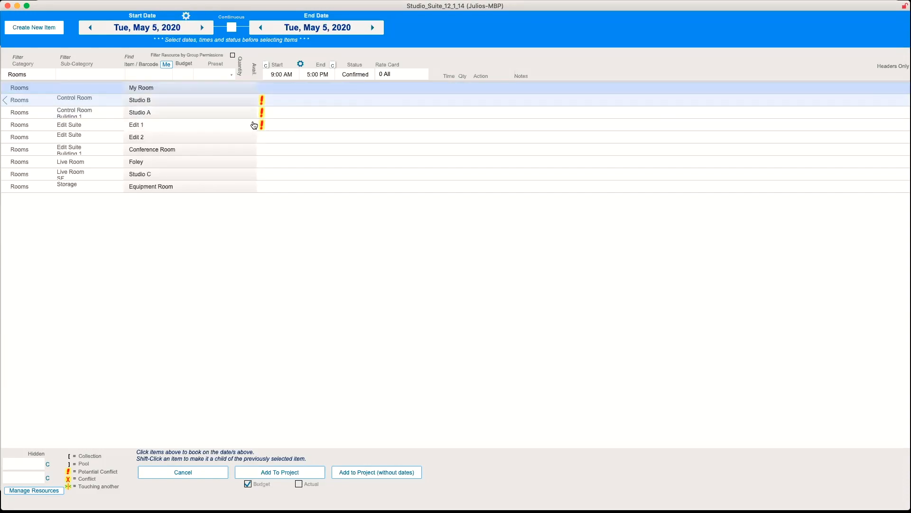
{"action": "left_click", "coordinate": [275, 149]}
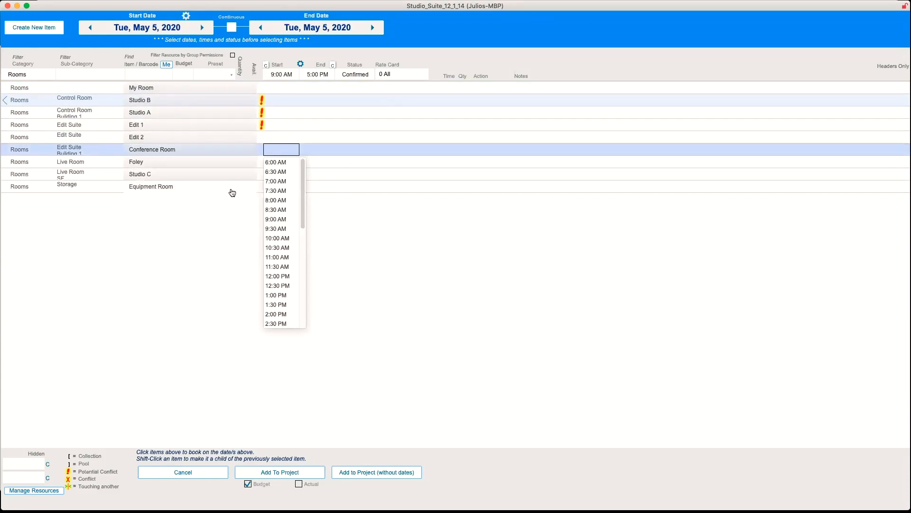
{"action": "left_click", "coordinate": [223, 192]}
{"action": "left_click", "coordinate": [218, 174]}
{"action": "left_click", "coordinate": [211, 153]}
Filter the resources to Production Crew and select the Sound Mixer, Sound Boom and DOP crew members.
{"action": "left_click", "coordinate": [42, 76]}
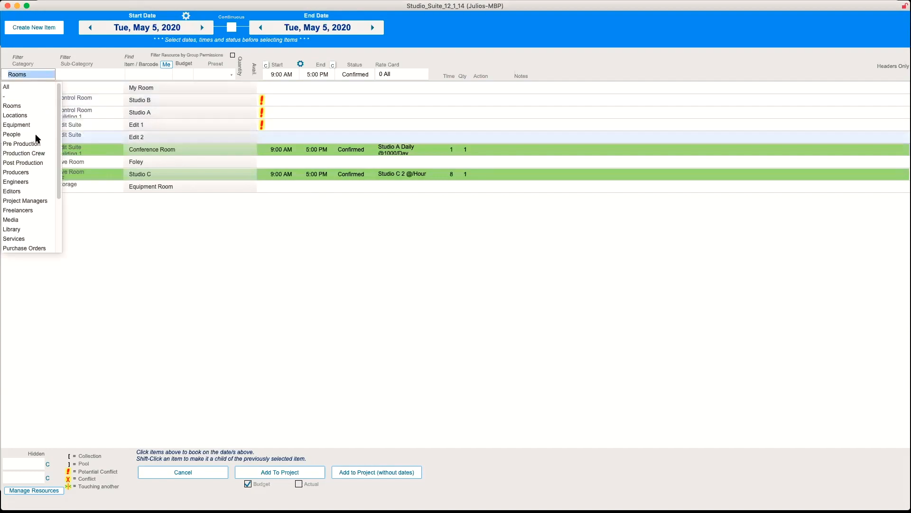
{"action": "left_click", "coordinate": [39, 154]}
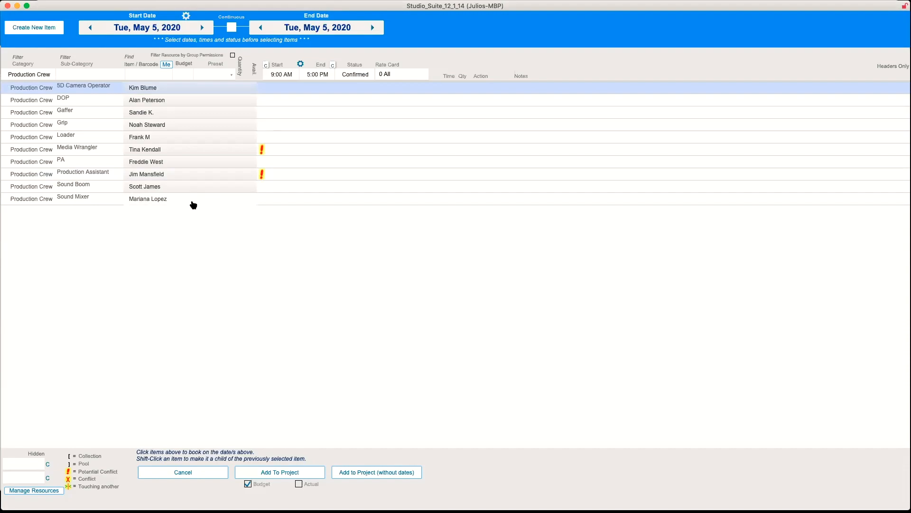
{"action": "left_click", "coordinate": [191, 200]}
{"action": "left_click", "coordinate": [187, 188]}
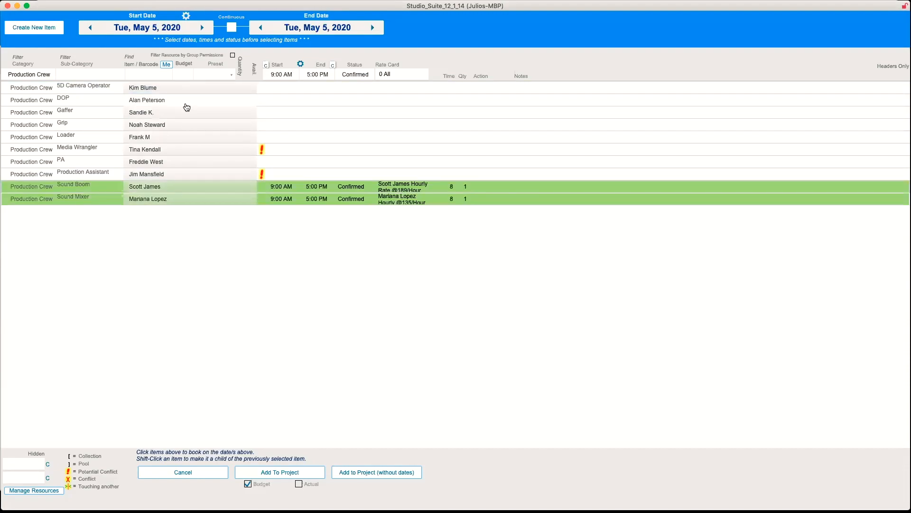
{"action": "left_click", "coordinate": [186, 103]}
Select the Canon C100 Camera #3, Canon C100 Camera #2 and Nikon D850 from Equipment, and add all selected items to the project budget.
{"action": "left_click", "coordinate": [44, 74]}
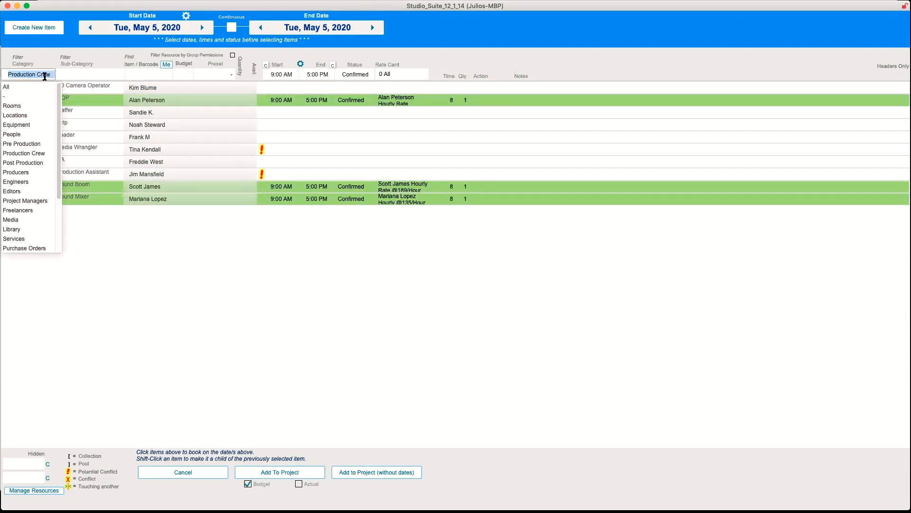
{"action": "left_click", "coordinate": [27, 125]}
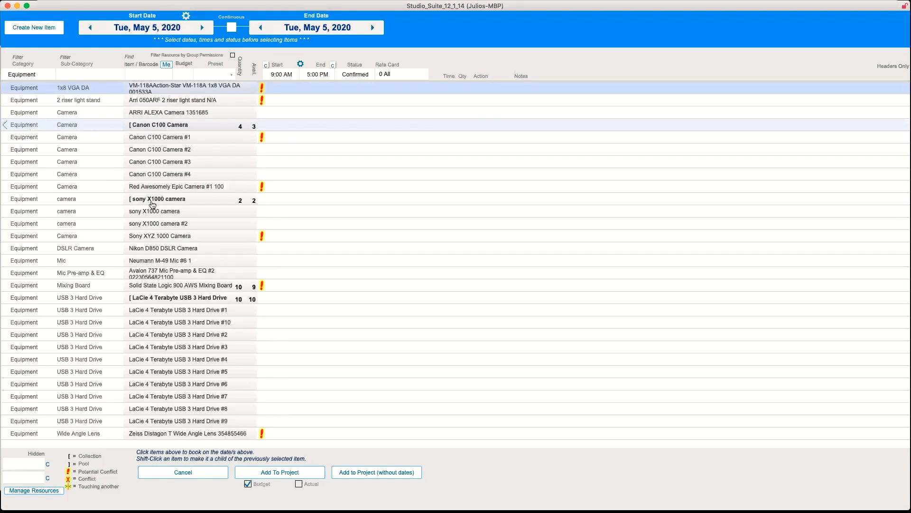
{"action": "left_click", "coordinate": [154, 162]}
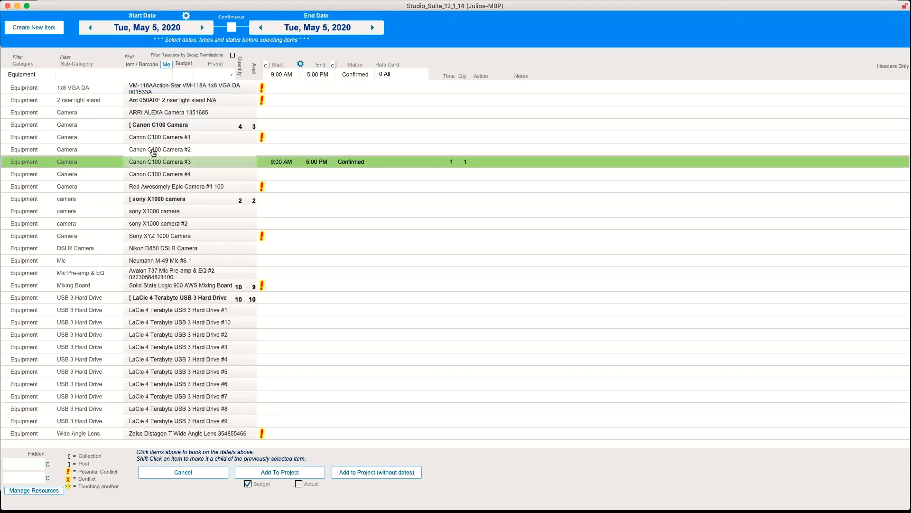
{"action": "left_click", "coordinate": [153, 149]}
{"action": "left_click", "coordinate": [161, 247]}
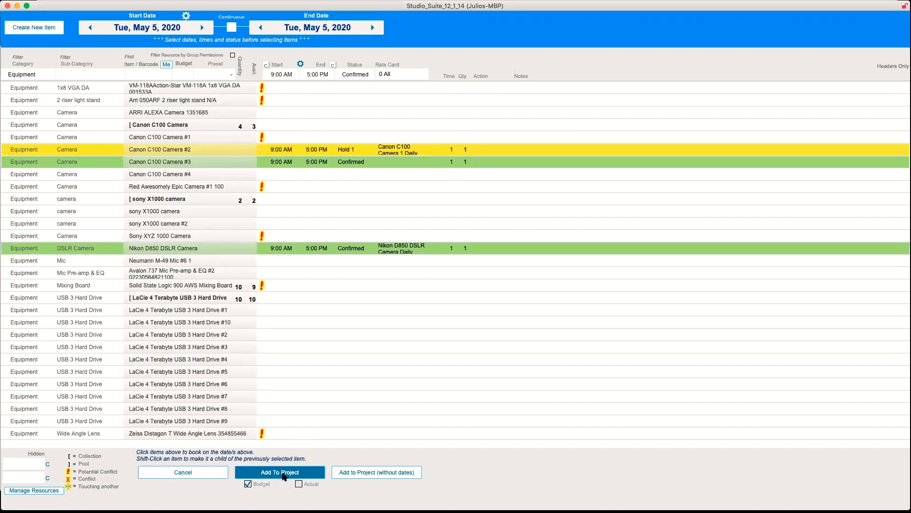
{"action": "left_click", "coordinate": [264, 289]}
{"action": "mouse_move", "coordinate": [264, 289]}
{"action": "left_click", "coordinate": [275, 472]}
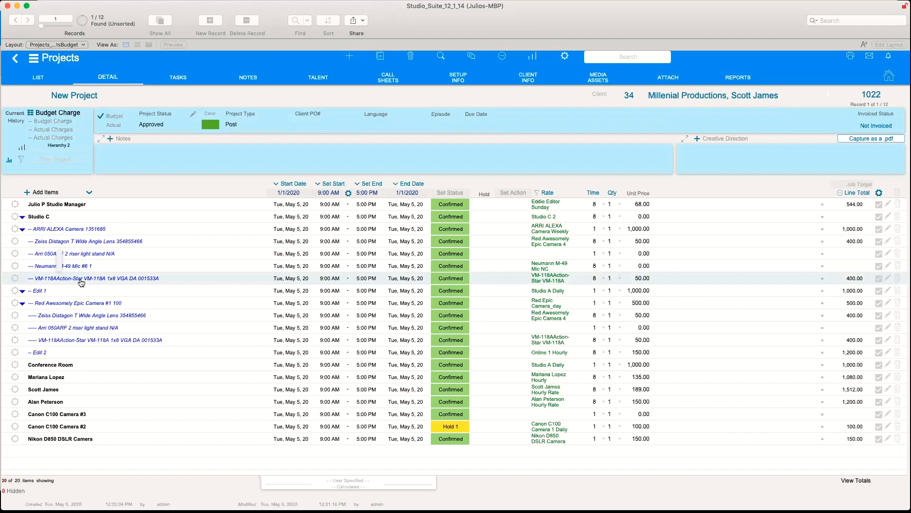
Collapse the ARRI ALEXA Camera group and set the charge unit price of Red Awesomely Epic Camera #1 to 600.
{"action": "left_click", "coordinate": [23, 228]}
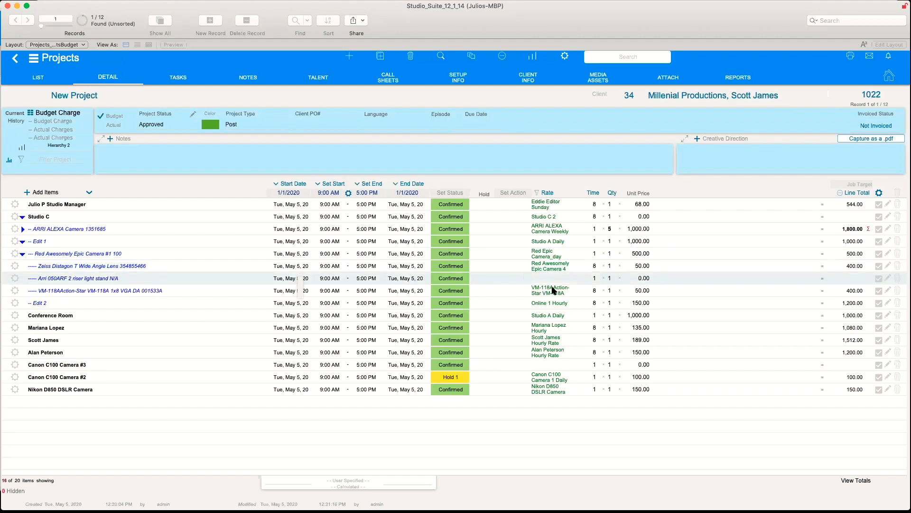
{"action": "left_click", "coordinate": [645, 255]}
{"action": "type", "text": "600"}
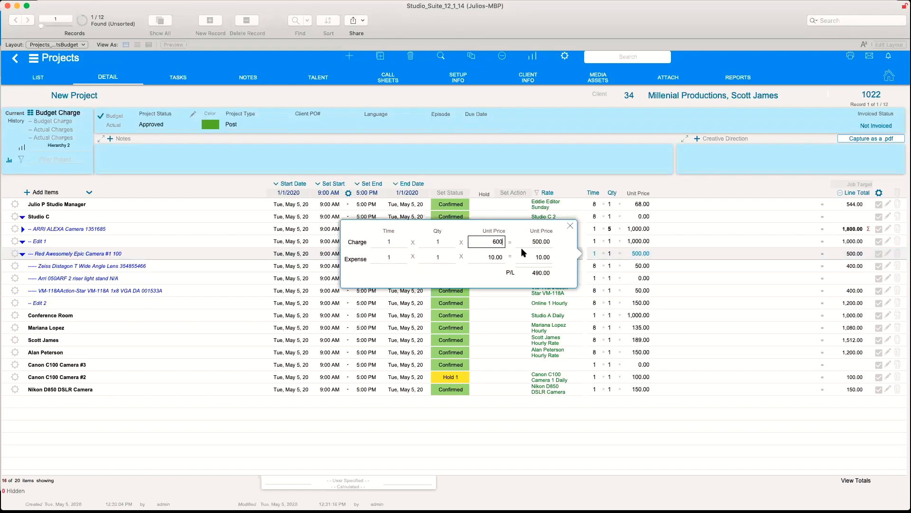
{"action": "left_click", "coordinate": [630, 260]}
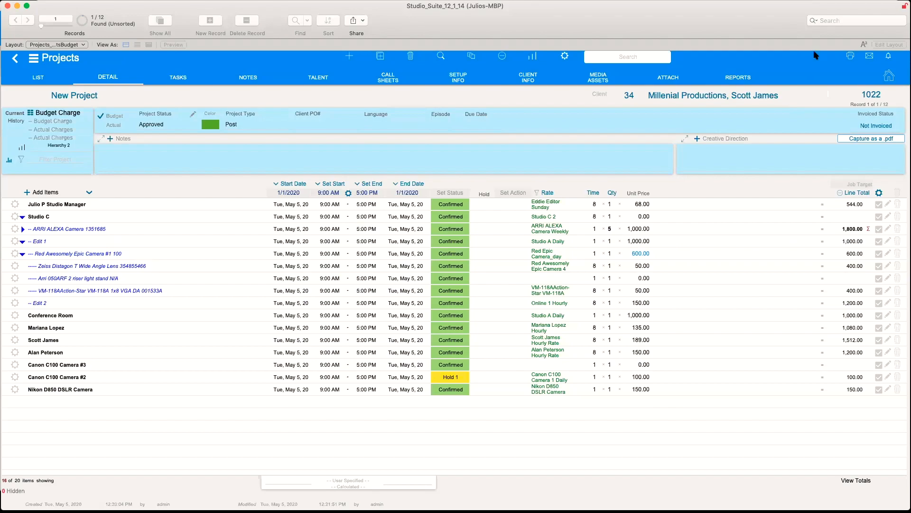
Preview the budget printout on US Letter with prices shown, and close the print dialog without printing.
{"action": "left_click", "coordinate": [850, 56]}
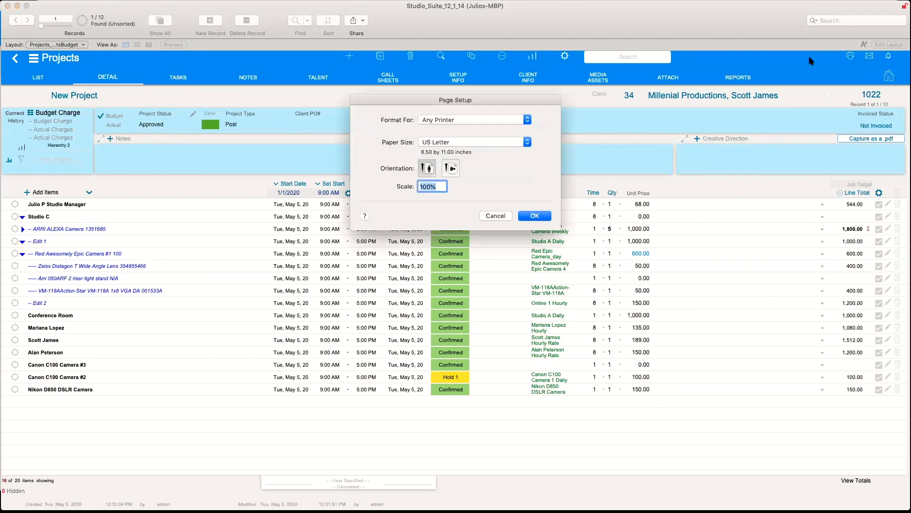
{"action": "left_click", "coordinate": [535, 216]}
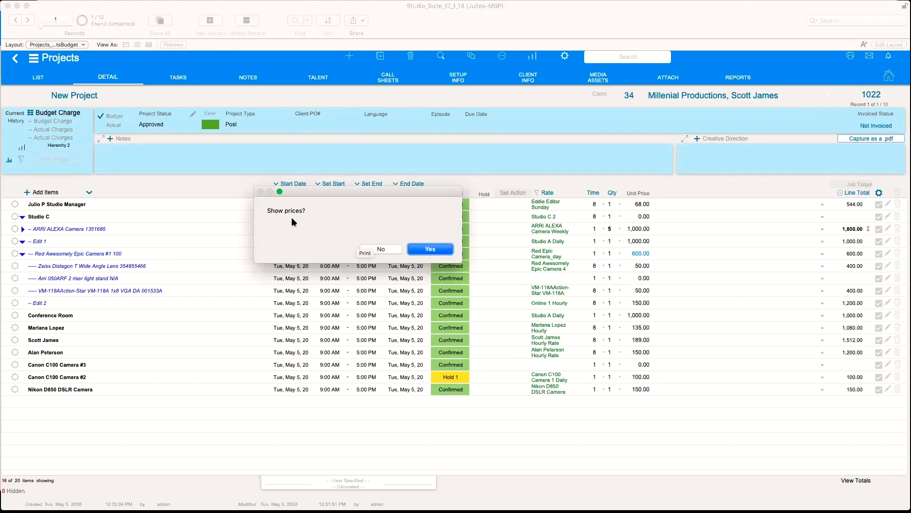
{"action": "left_click", "coordinate": [429, 250]}
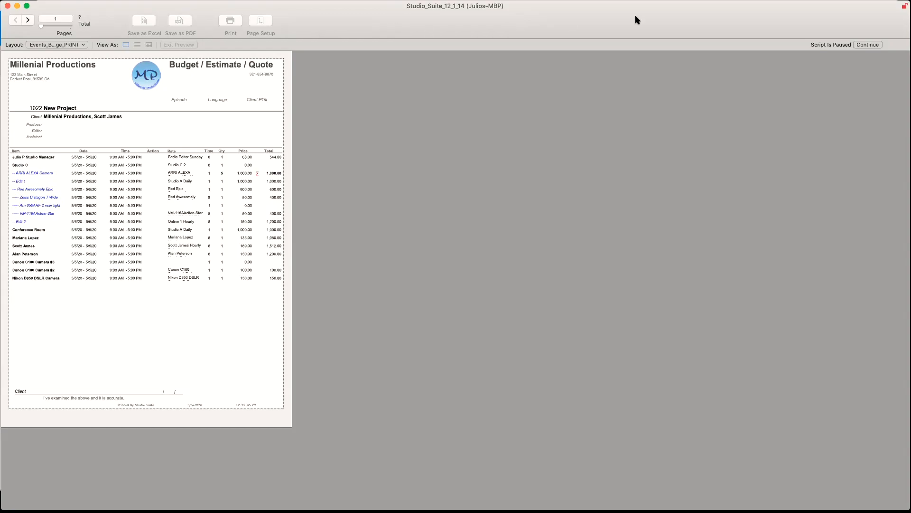
{"action": "left_click", "coordinate": [867, 45]}
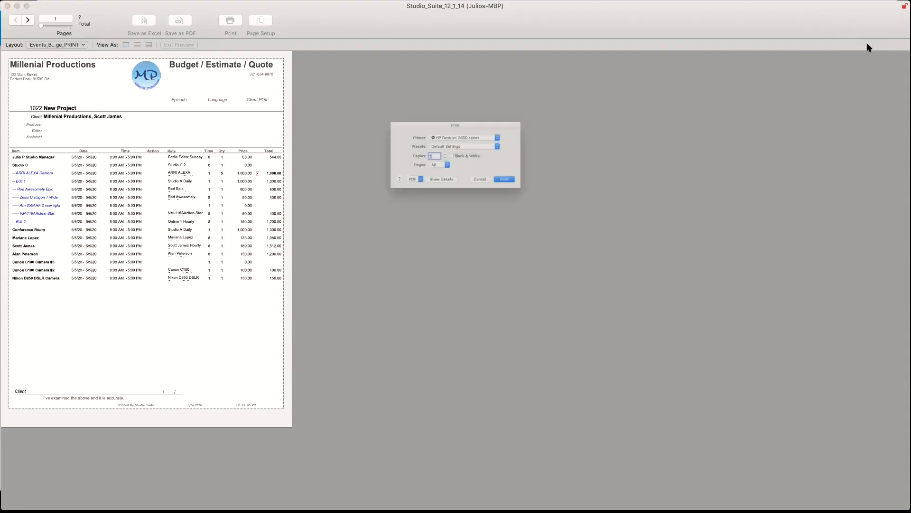
{"action": "left_click", "coordinate": [497, 194]}
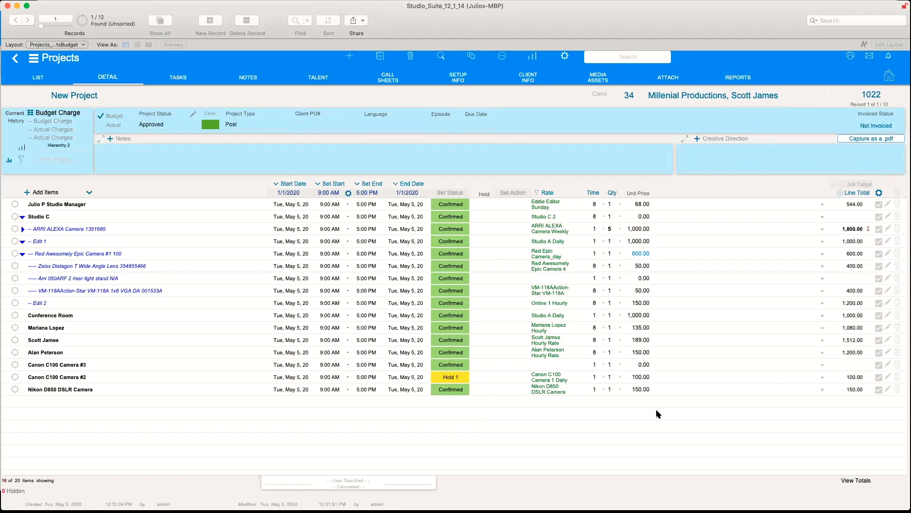
Copy all currently showing budget items to the actual side of the project.
{"action": "left_click", "coordinate": [879, 193]}
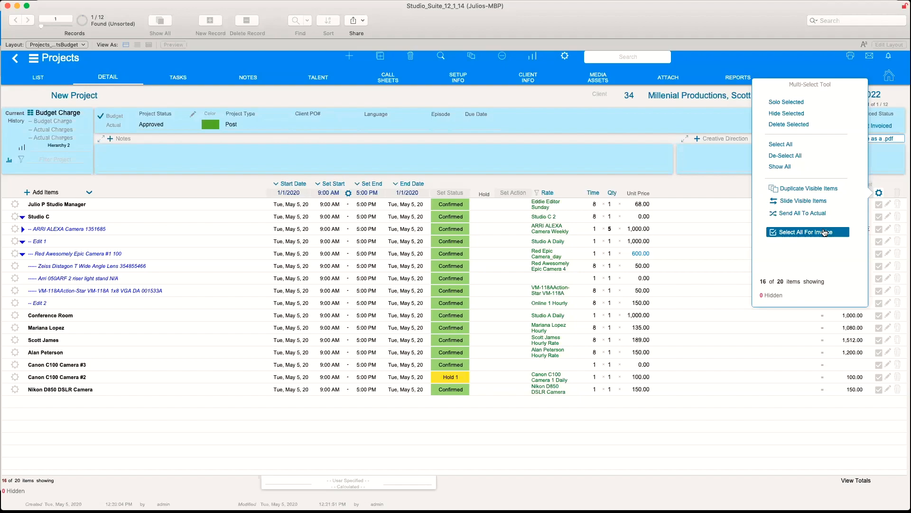
{"action": "left_click", "coordinate": [813, 216]}
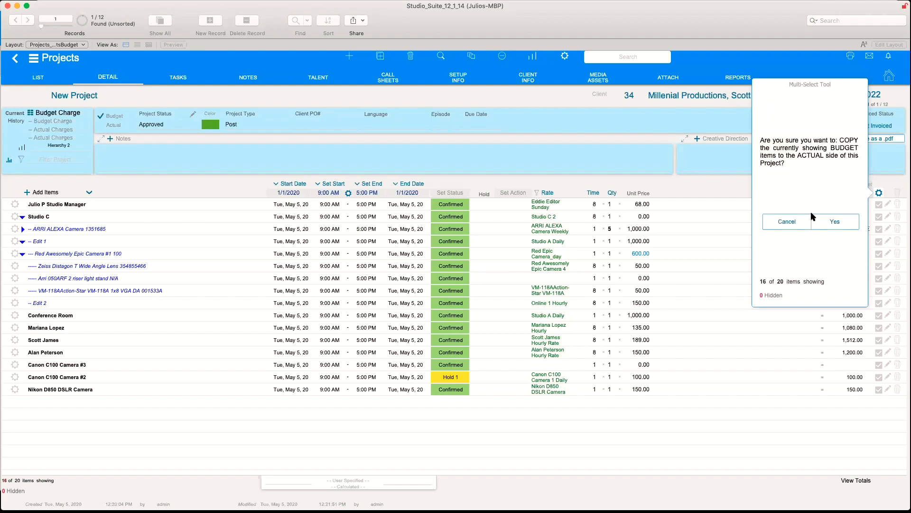
{"action": "left_click", "coordinate": [823, 224]}
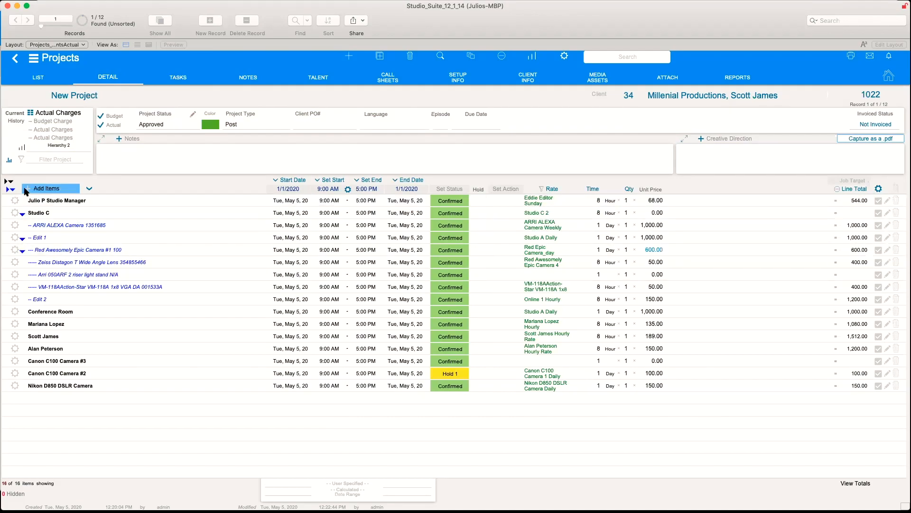
Keep only Actual enabled and add the sony X1000 camera and LaCie 4 Terabyte USB 3 Hard Drives #10 and #3 to the project.
{"action": "left_click", "coordinate": [102, 126]}
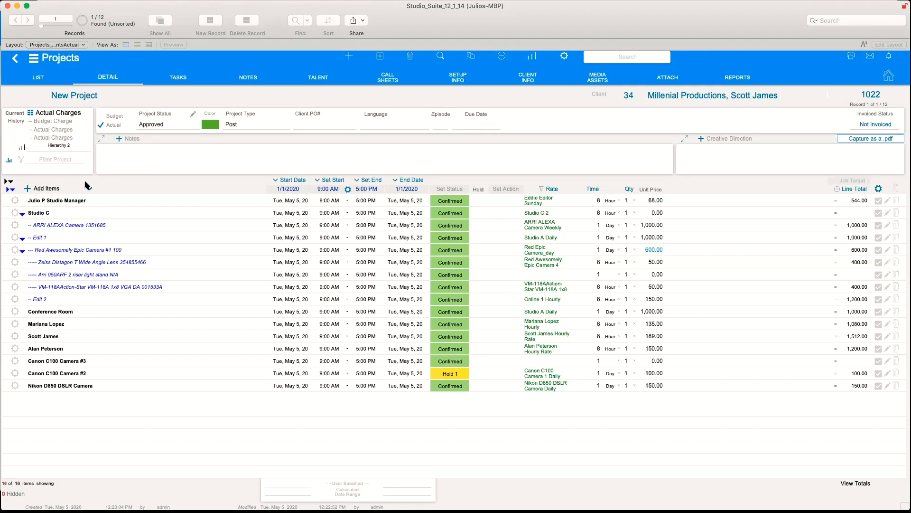
{"action": "left_click", "coordinate": [32, 190]}
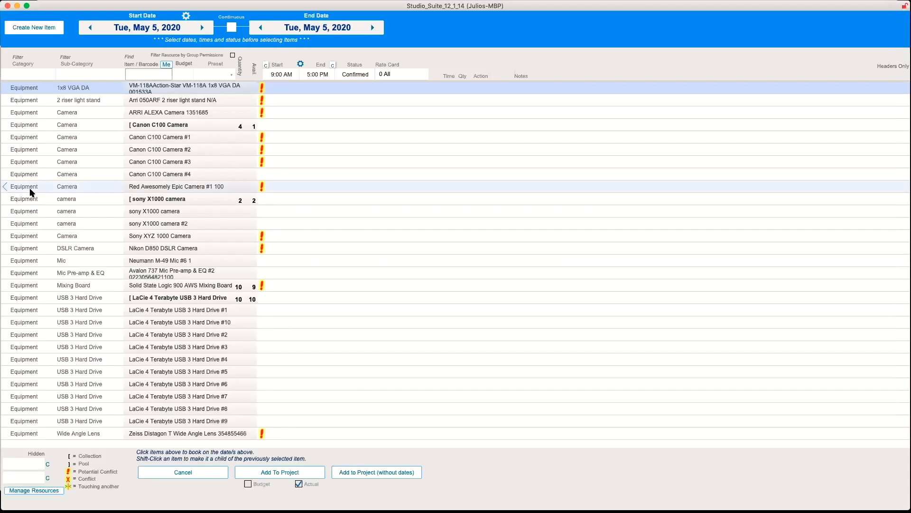
{"action": "left_click", "coordinate": [157, 214]}
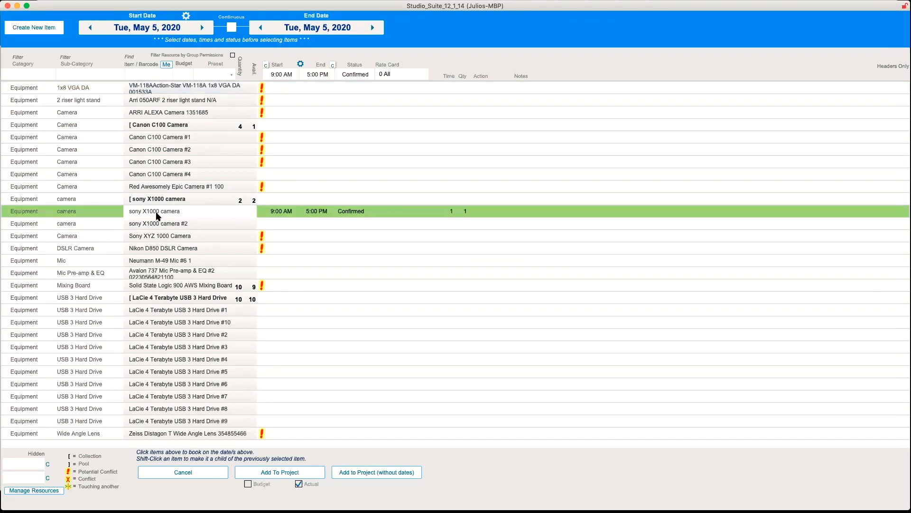
{"action": "left_click", "coordinate": [194, 347]}
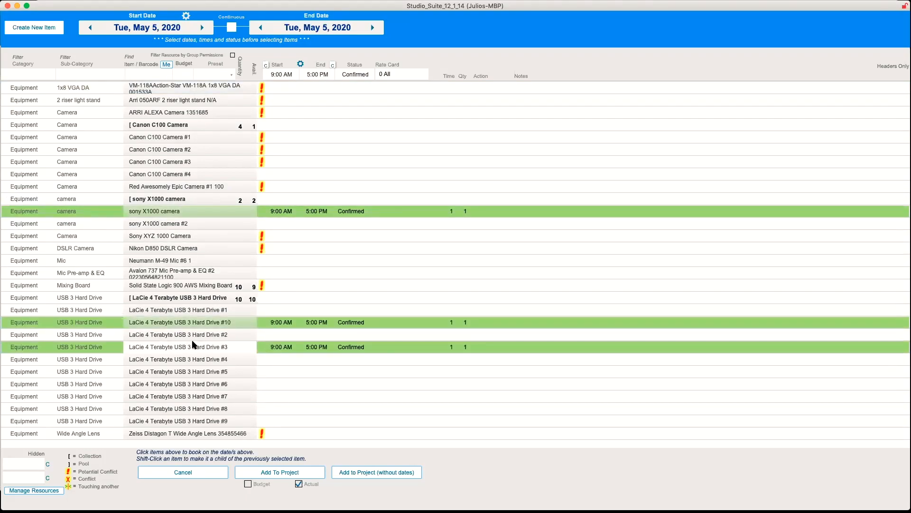
{"action": "left_click", "coordinate": [281, 474]}
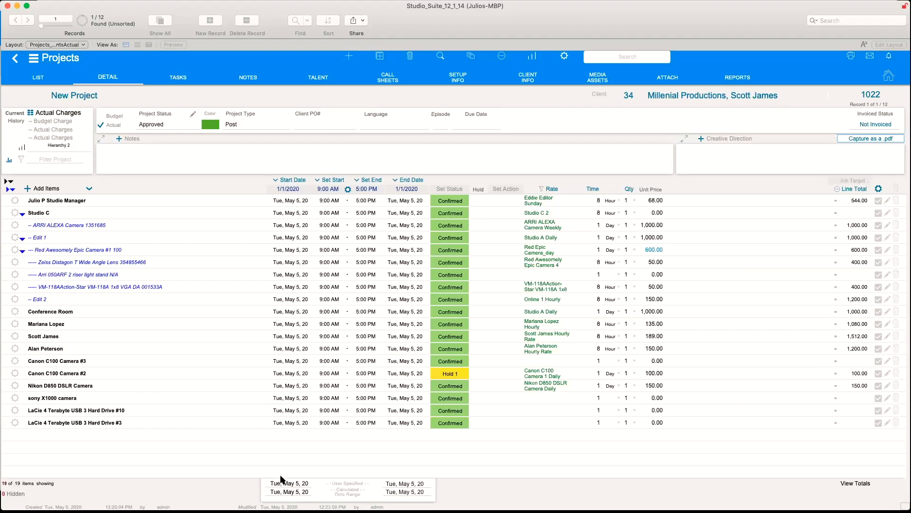